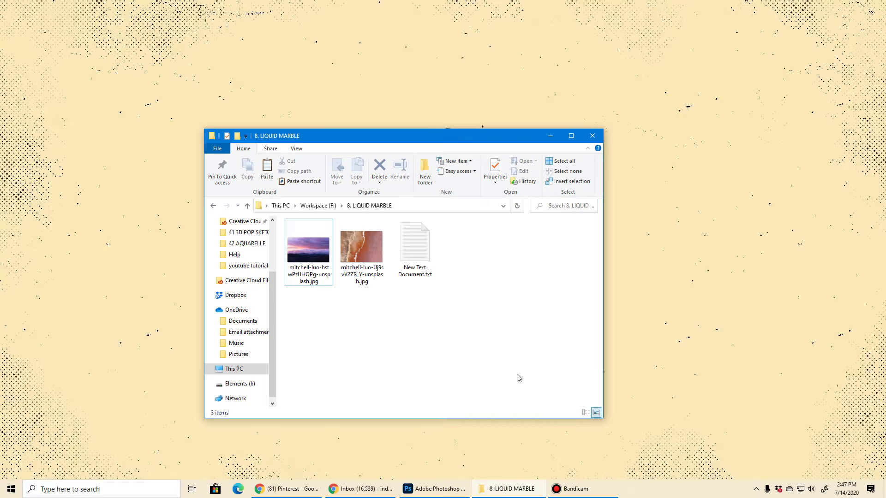
Step: Preview the first sunset JPG in Photos, then drag it onto Photoshop to open it
double_click(326, 261)
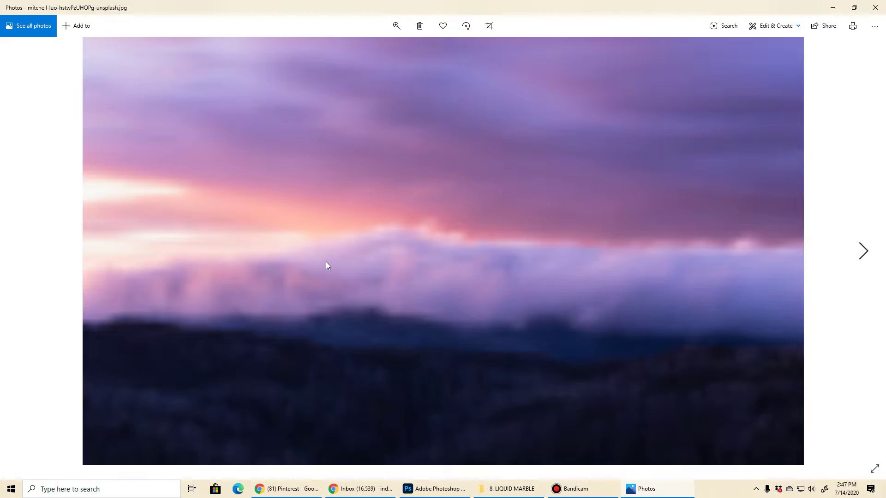
click(875, 8)
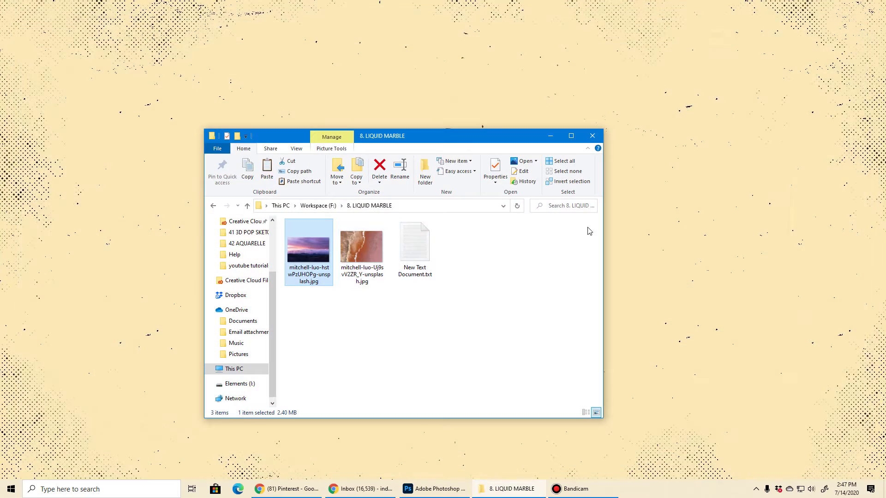
drag(308, 260, 536, 428)
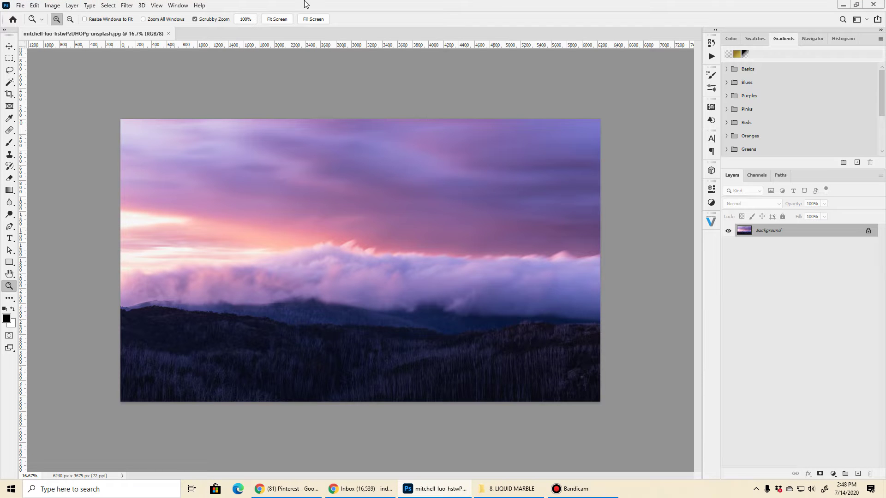
Step: Set Image Size to Width 3000 and Height 3000 pixels with proportions unlinked
click(52, 5)
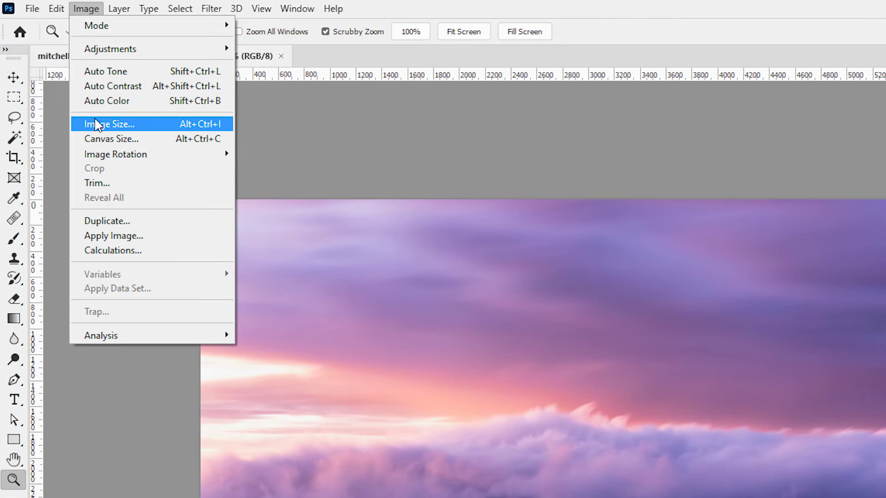
click(58, 72)
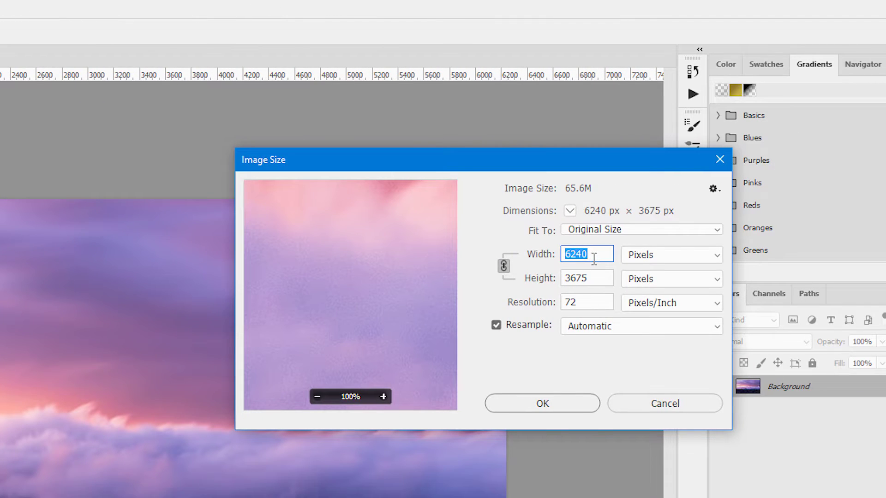
text(3000)
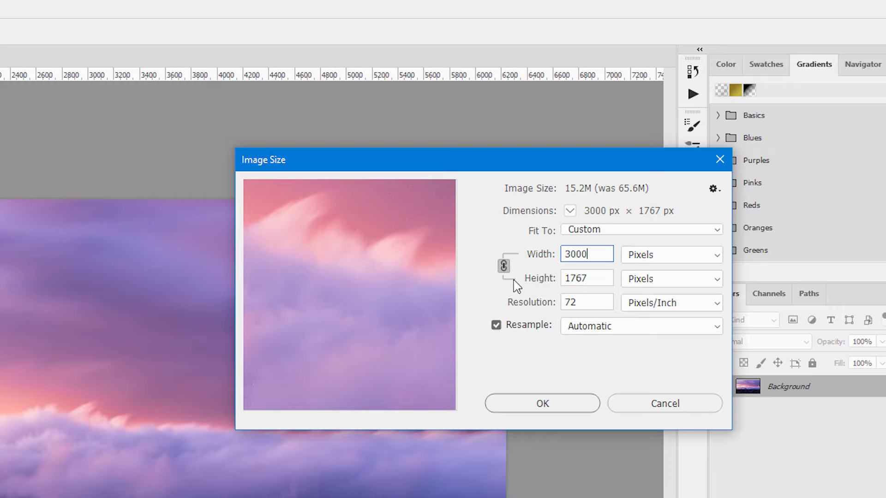
click(503, 267)
key(Tab)
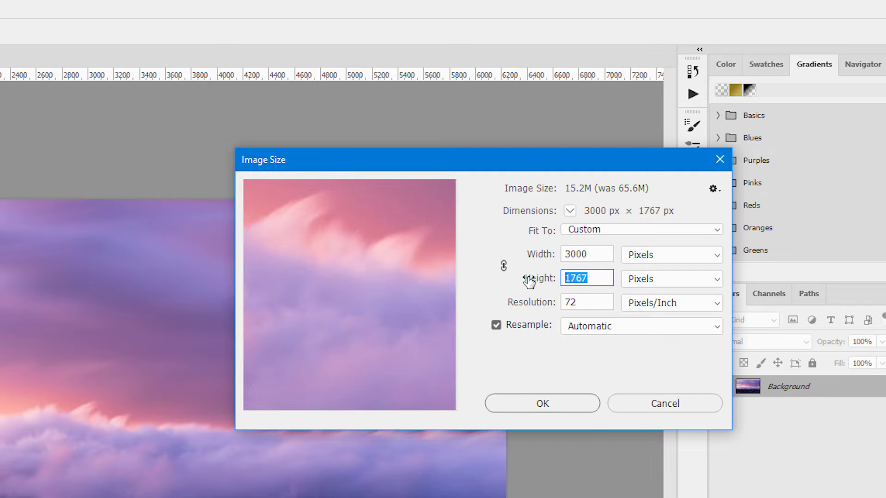
text(3000)
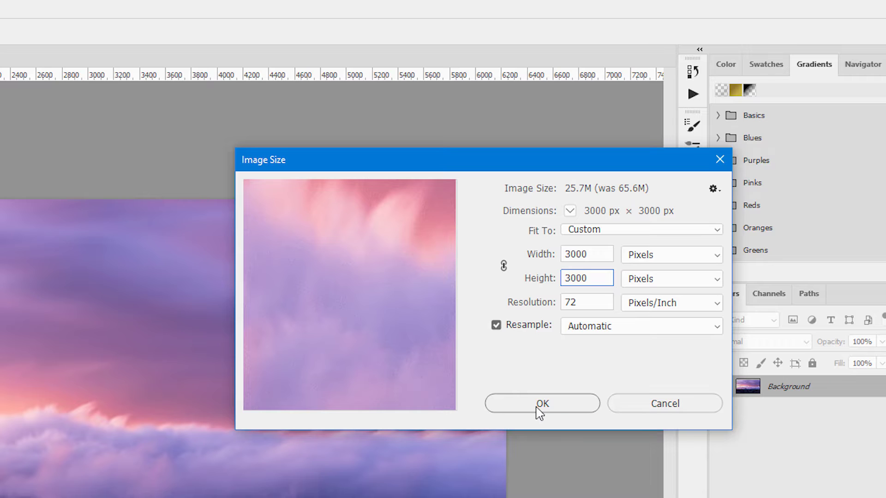
click(539, 406)
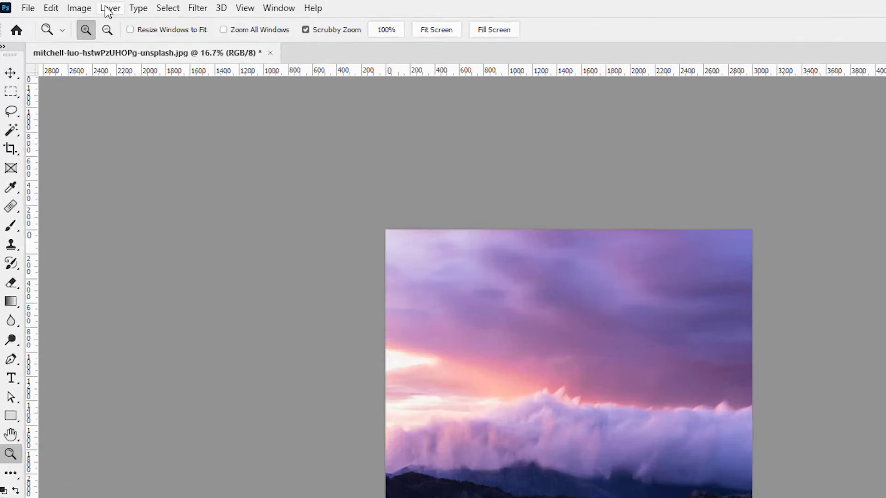
Step: Make Layer 0 from the Background and convert it to a smart object
click(72, 5)
mouse_move(76, 15)
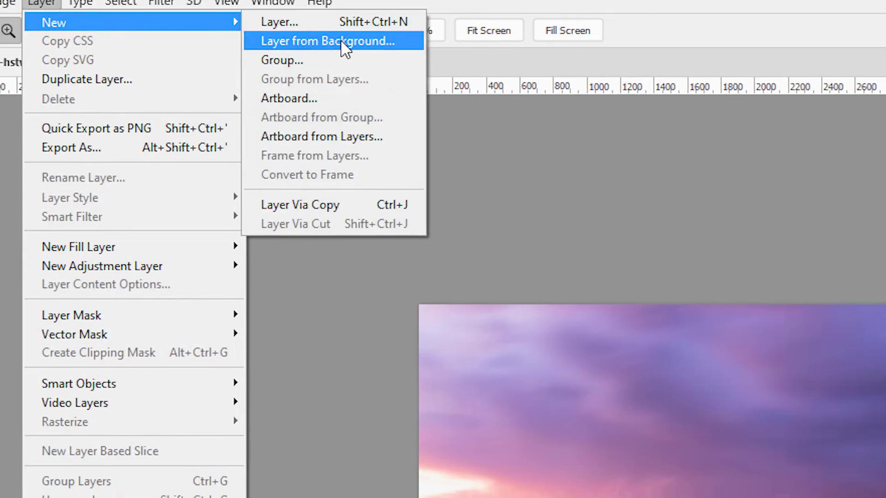
click(340, 40)
click(441, 214)
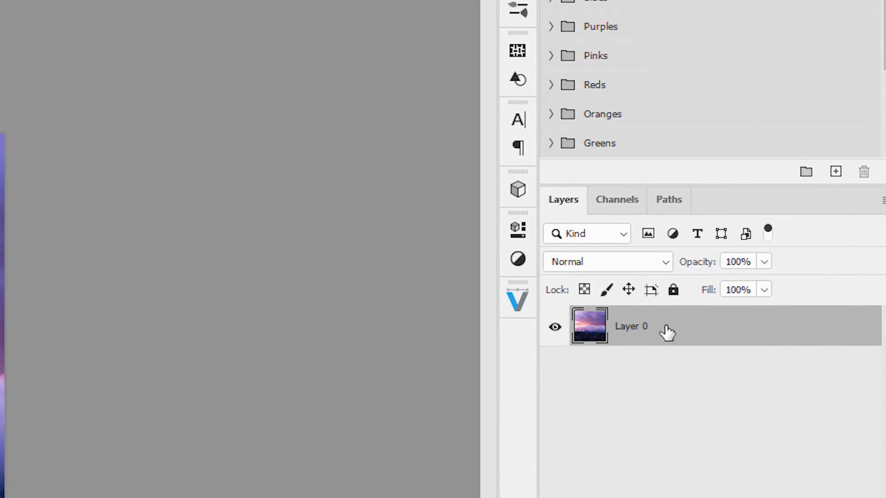
right_click(666, 332)
click(473, 291)
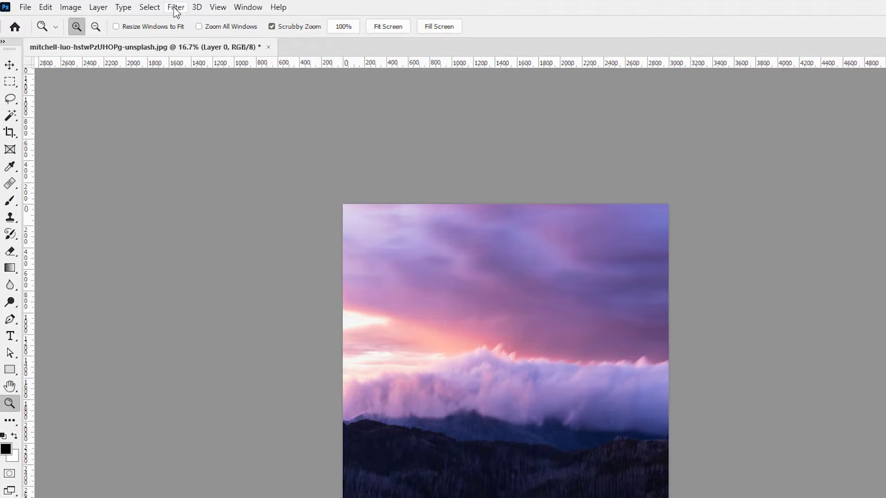
Step: Open Filter > Liquify with brush size 1230, pressure 50 and density 50
click(127, 5)
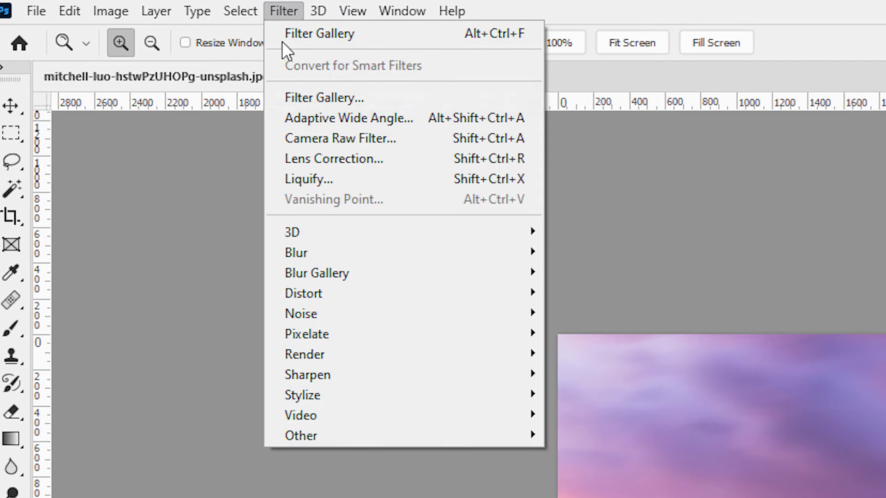
click(301, 180)
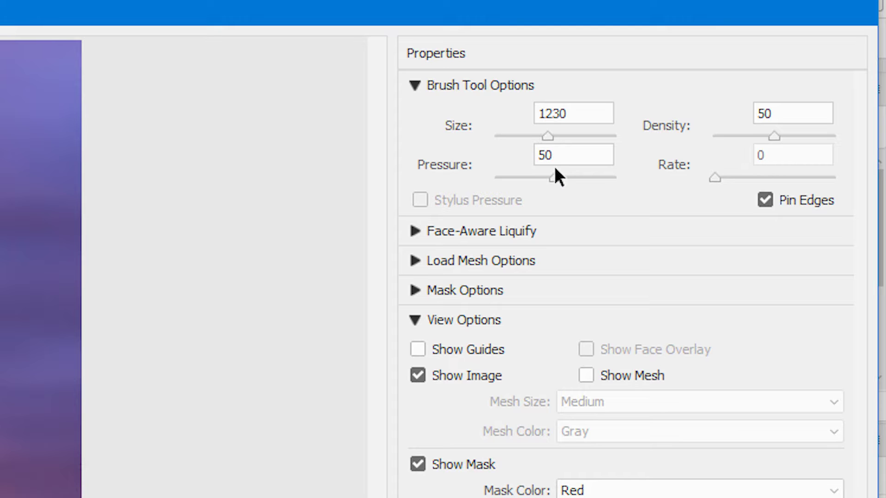
click(558, 155)
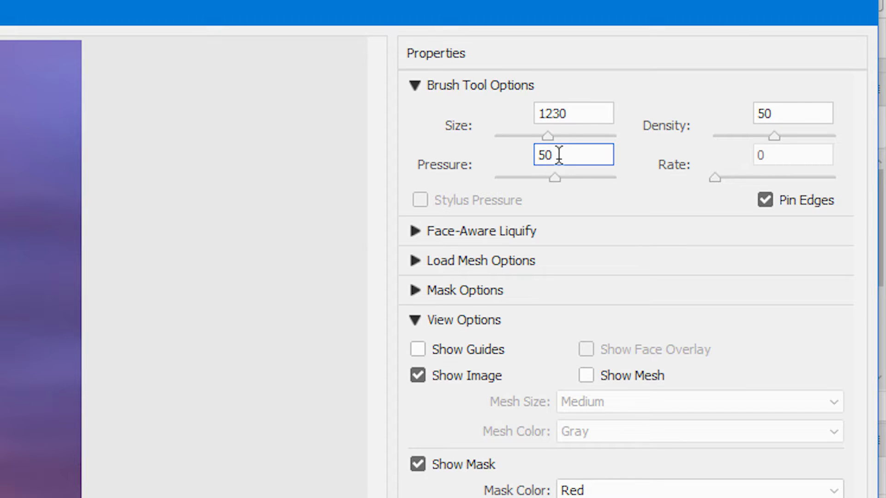
click(817, 111)
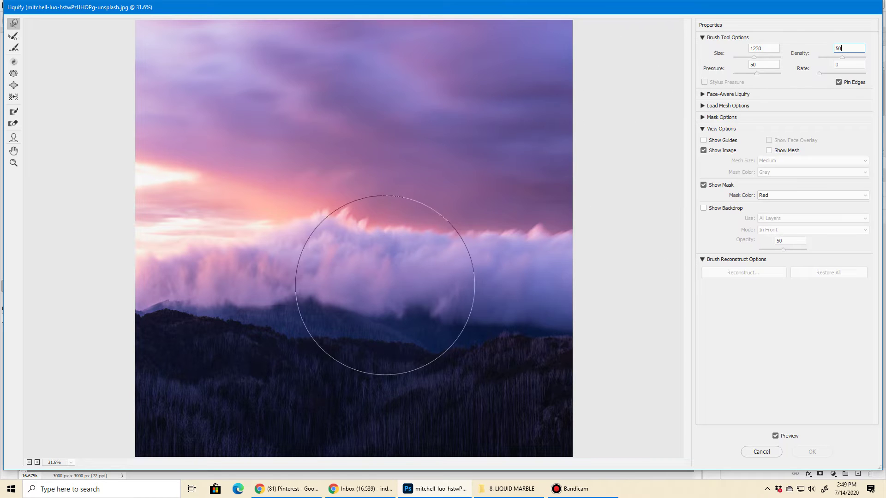
Step: Forward-warp the clouds into swirls, toggling Pin Edges off and back on
mouse_move(385, 283)
mouse_down()
mouse_move(376, 123)
mouse_move(511, 336)
mouse_move(241, 148)
mouse_move(345, 247)
mouse_move(391, 167)
mouse_move(296, 316)
mouse_move(459, 276)
mouse_move(119, 355)
mouse_move(433, 174)
mouse_move(508, 277)
mouse_move(76, 386)
mouse_move(458, 49)
mouse_move(345, 249)
mouse_move(296, 395)
mouse_move(574, 247)
mouse_move(284, 239)
mouse_up()
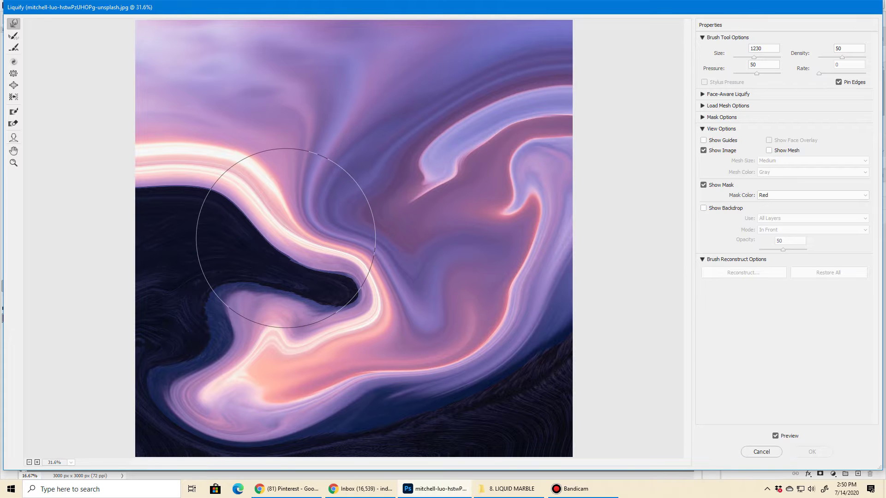
mouse_move(286, 238)
mouse_down()
mouse_move(214, 228)
mouse_move(197, 420)
mouse_move(573, 168)
mouse_move(365, 286)
mouse_move(93, 371)
mouse_move(443, 259)
mouse_up()
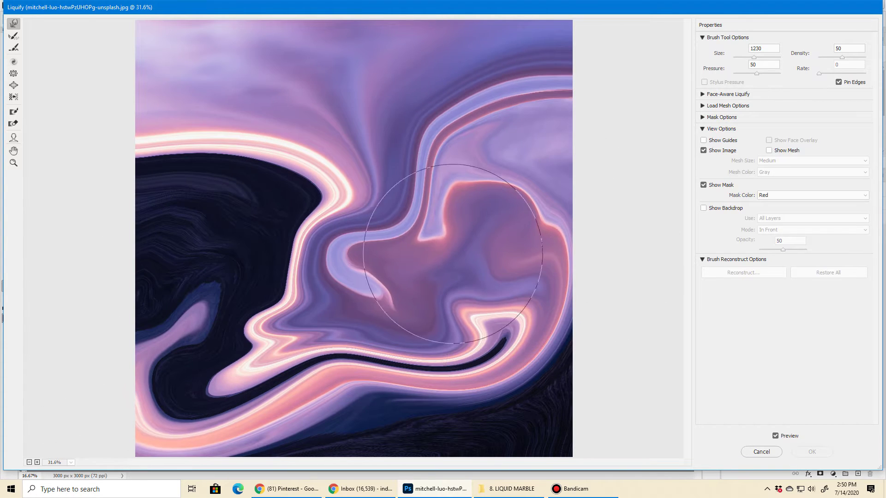
click(837, 82)
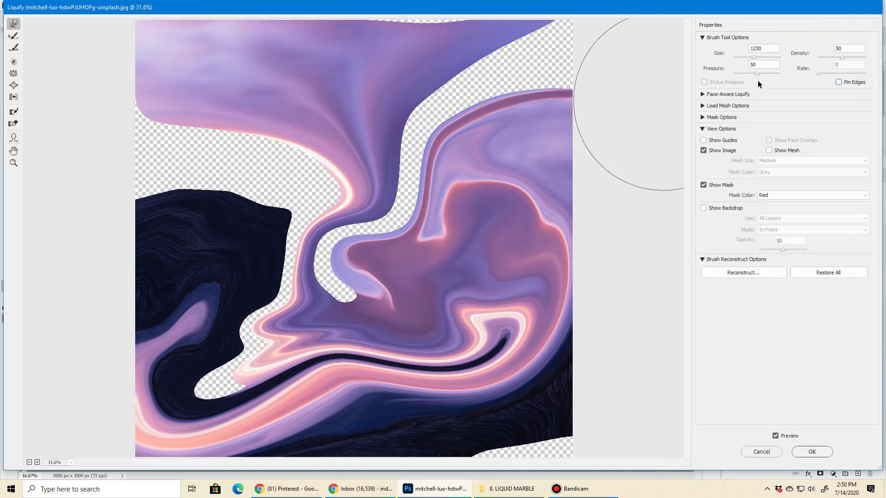
mouse_move(558, 205)
mouse_down()
mouse_move(472, 148)
mouse_move(485, 69)
mouse_move(366, 92)
mouse_move(425, 217)
mouse_move(385, 277)
mouse_move(451, 110)
mouse_move(432, 102)
mouse_move(406, 219)
mouse_up()
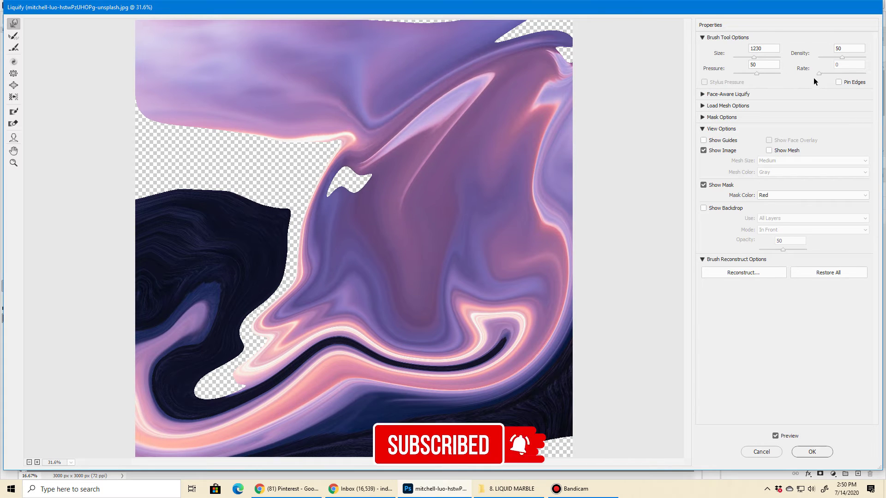
click(847, 85)
mouse_move(425, 142)
mouse_down()
mouse_move(297, 115)
mouse_move(498, 82)
mouse_move(4, 363)
mouse_move(317, 188)
mouse_move(376, 297)
mouse_move(65, 296)
mouse_move(454, 296)
mouse_move(218, 217)
mouse_move(275, 278)
mouse_move(381, 300)
mouse_move(549, 286)
mouse_move(289, 280)
mouse_move(217, 435)
mouse_move(158, 415)
mouse_move(573, 316)
mouse_move(421, 306)
mouse_move(397, 295)
mouse_move(554, 293)
mouse_move(439, 204)
mouse_move(192, 317)
mouse_move(505, 237)
mouse_move(529, 365)
mouse_move(540, 317)
mouse_move(355, 122)
mouse_move(554, 376)
mouse_move(504, 395)
mouse_move(168, 139)
mouse_move(459, 247)
mouse_move(327, 366)
mouse_move(385, 217)
mouse_move(231, 350)
mouse_move(459, 395)
mouse_move(406, 257)
mouse_move(187, 366)
mouse_move(445, 303)
mouse_move(485, 138)
mouse_move(198, 188)
mouse_move(581, 443)
mouse_move(338, 130)
mouse_move(257, 396)
mouse_move(316, 79)
mouse_move(198, 445)
mouse_move(447, 143)
mouse_move(296, 237)
mouse_move(326, 356)
mouse_move(395, 297)
mouse_move(372, 281)
mouse_up()
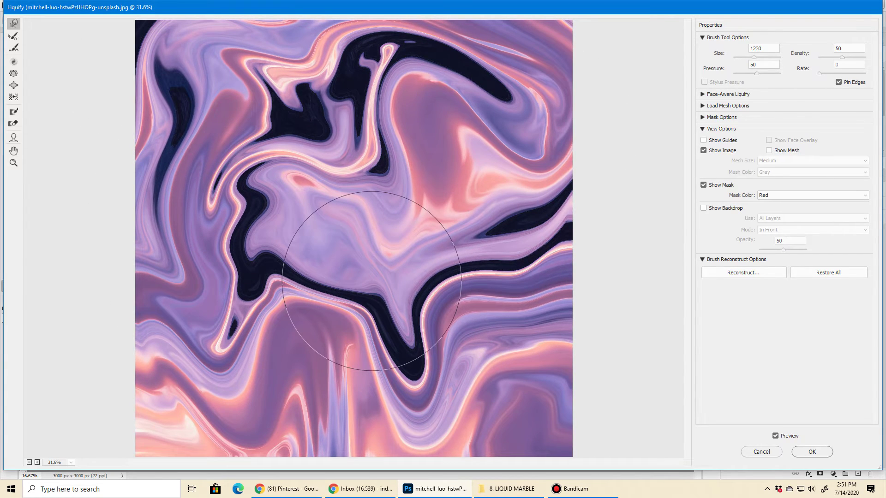
Step: Smear the swirls rightward with Forward Warp and bloat the small pink spot
drag(371, 280, 447, 272)
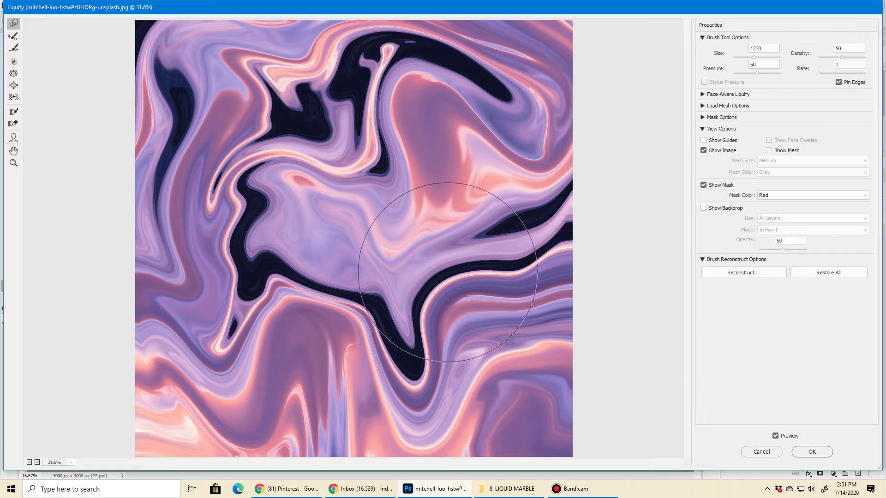
drag(447, 272, 446, 261)
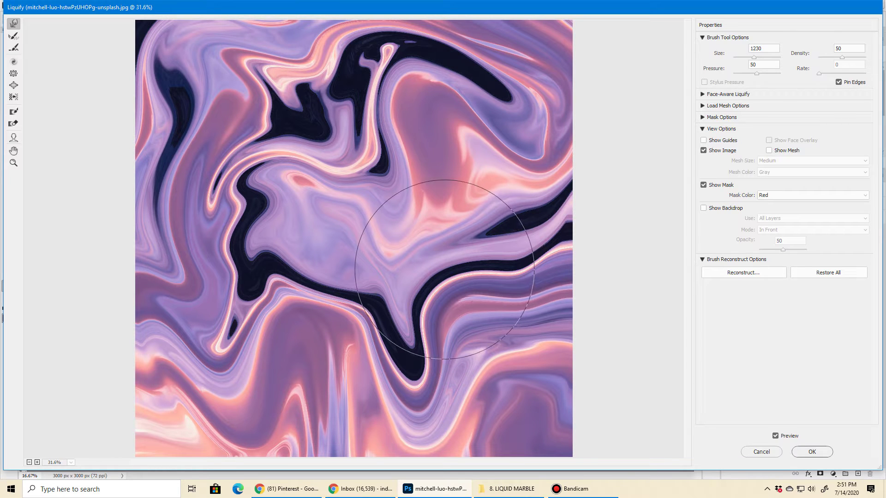
click(13, 85)
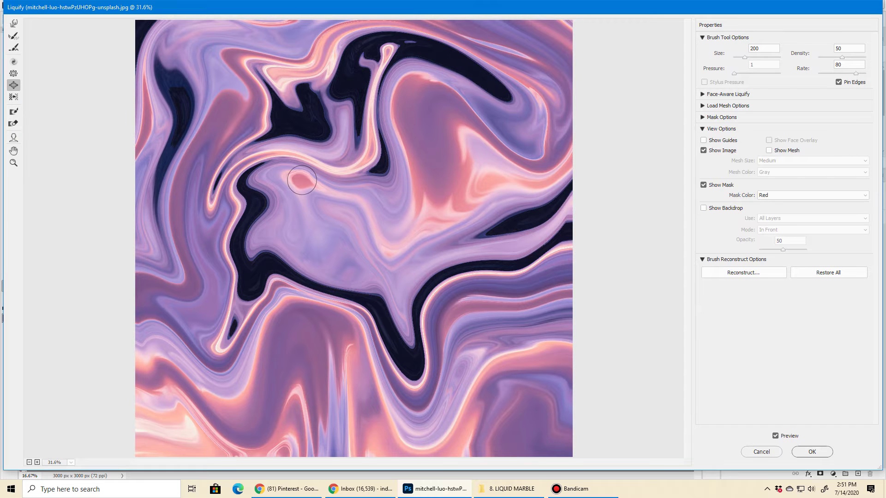
drag(301, 180, 319, 173)
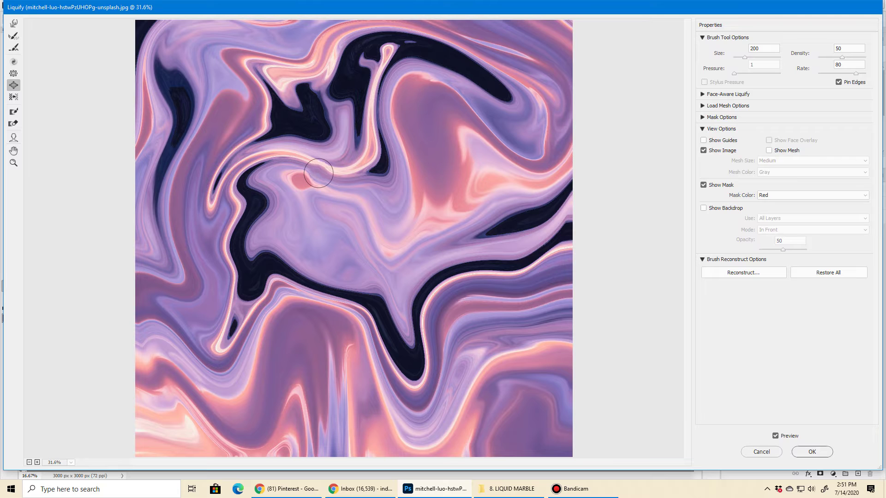
Step: Smooth the upper pink streak and dark lobes, then apply the Liquify filter
click(13, 47)
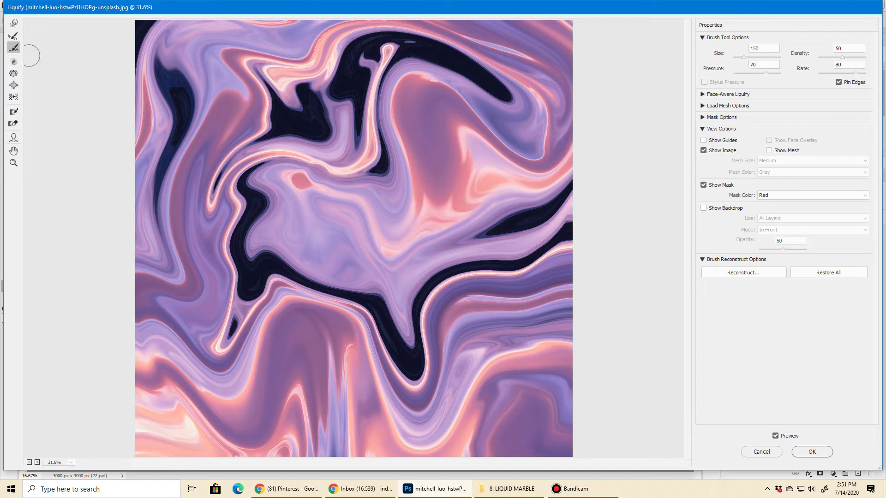
mouse_move(371, 178)
mouse_down()
mouse_move(382, 74)
mouse_move(400, 83)
mouse_move(397, 74)
mouse_move(443, 64)
mouse_up()
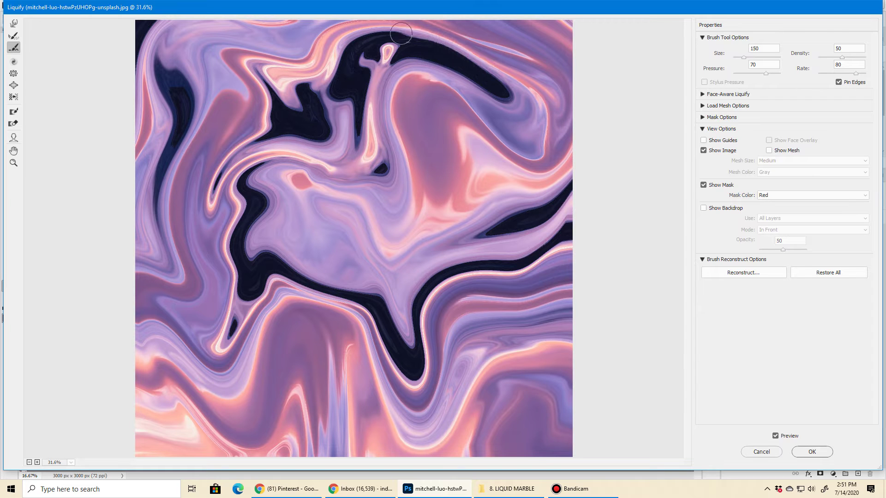
drag(345, 40, 312, 94)
mouse_move(246, 69)
mouse_down()
mouse_move(266, 112)
mouse_move(201, 203)
mouse_up()
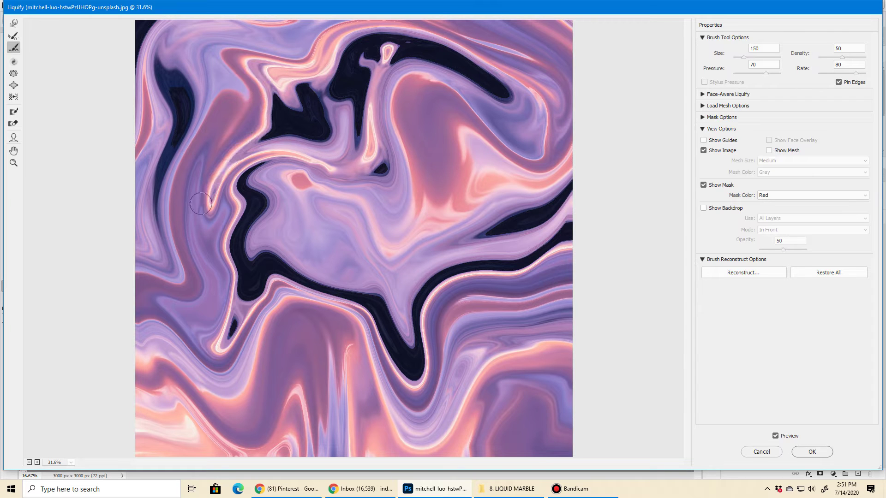
click(813, 452)
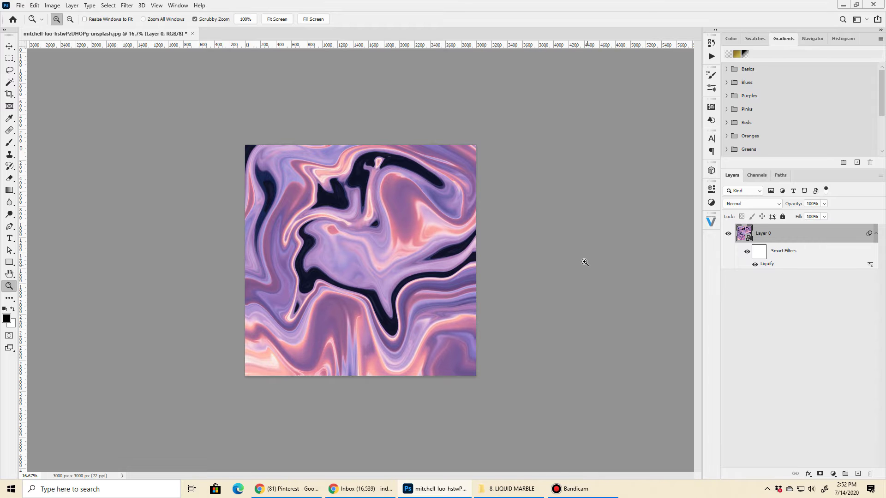
Step: Place the orange beach photo into the smart object contents, stretched to fill the canvas
click(278, 20)
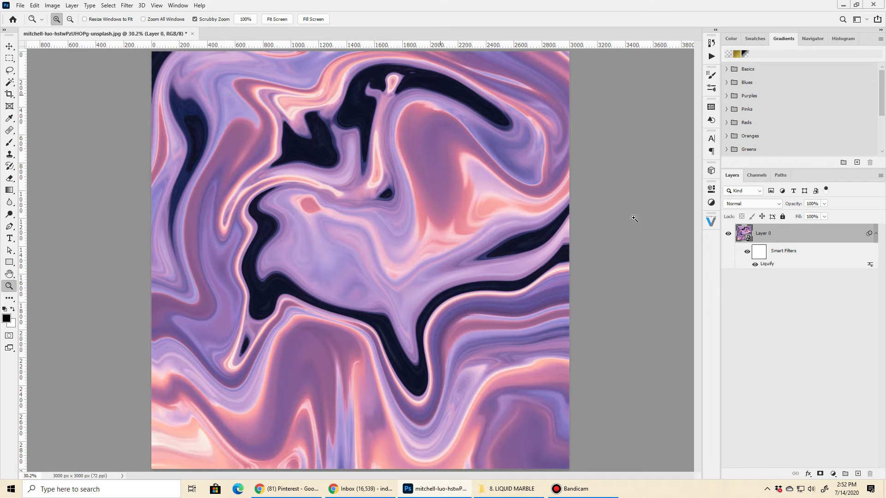
double_click(744, 234)
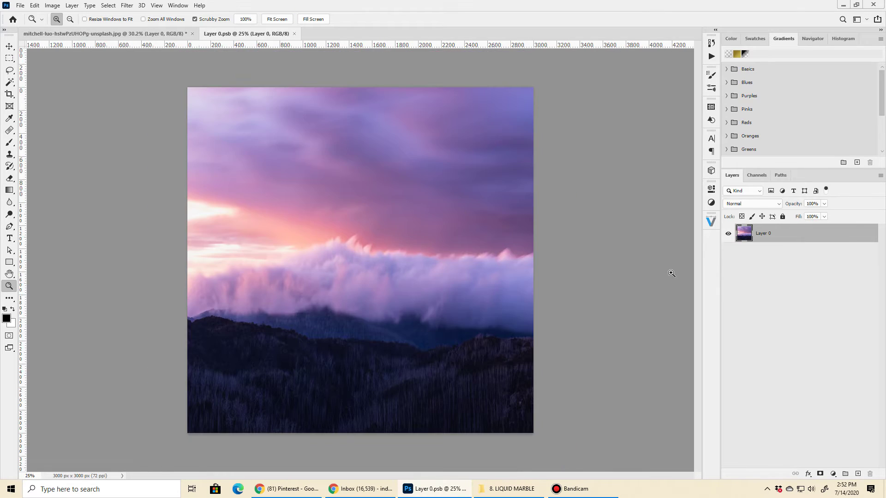
click(507, 488)
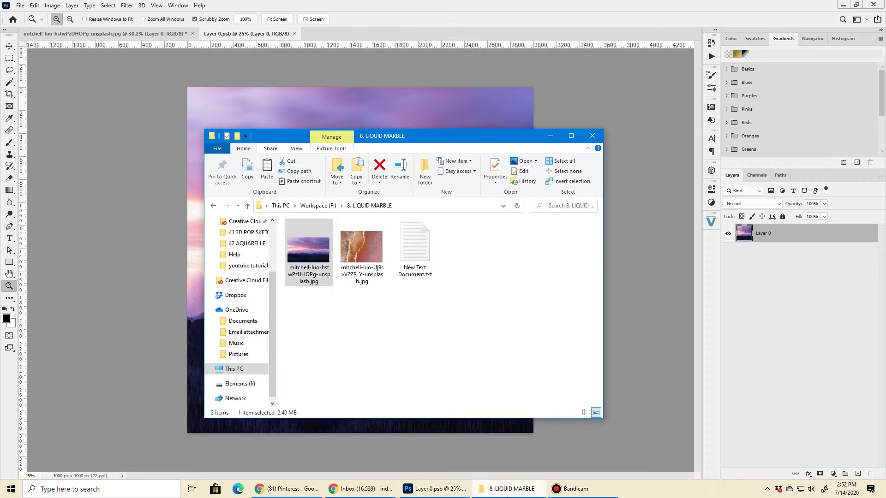
click(361, 261)
drag(360, 261, 273, 114)
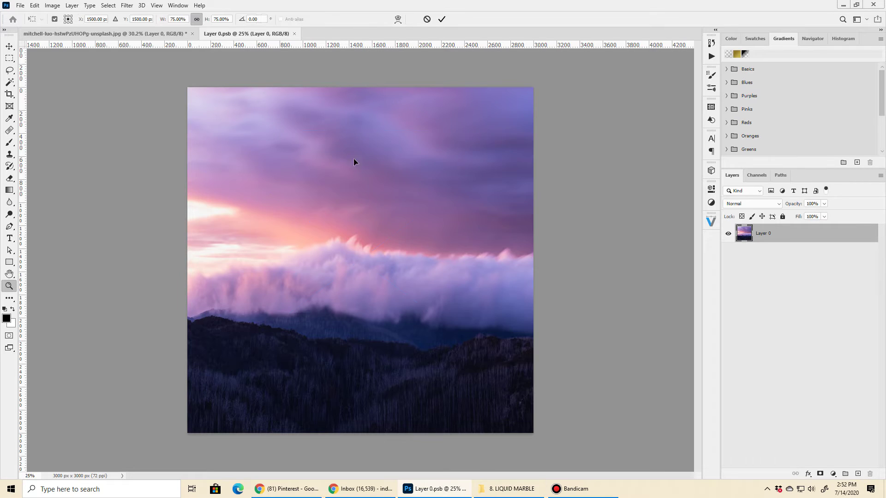
drag(187, 131, 186, 88)
drag(360, 389, 353, 434)
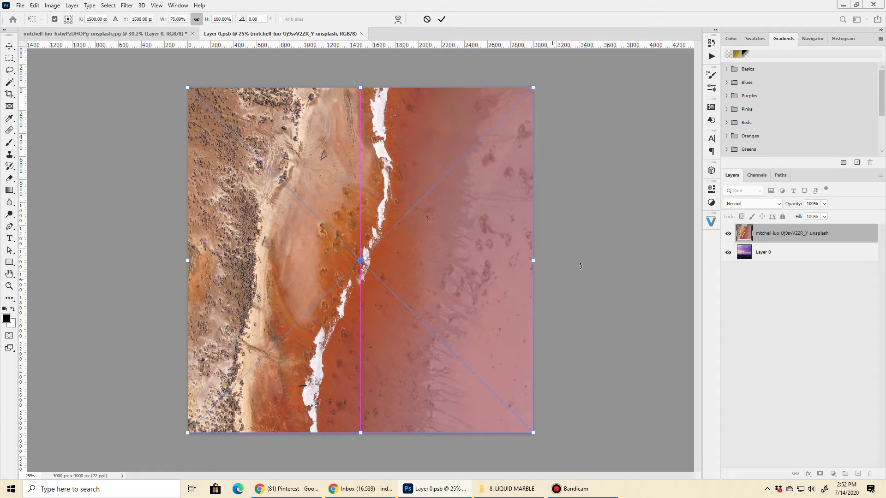
Step: Commit the placed photo, save the smart object contents and close its tab
click(442, 20)
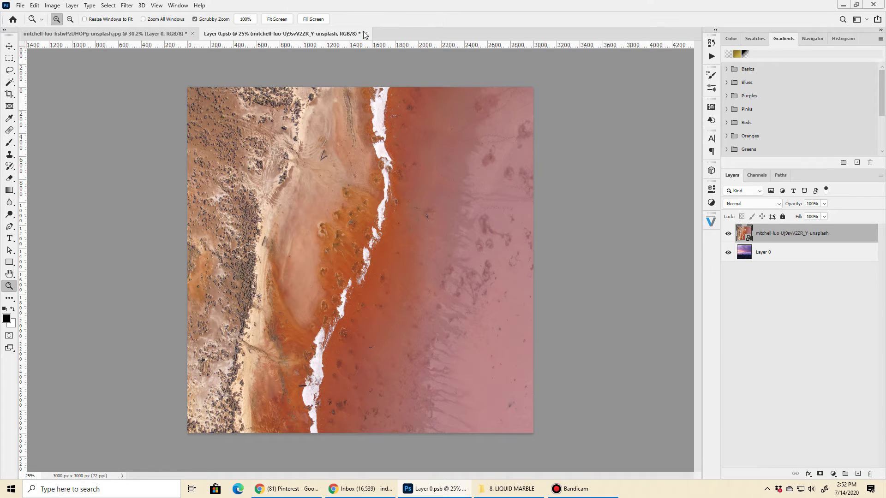
click(21, 5)
click(28, 107)
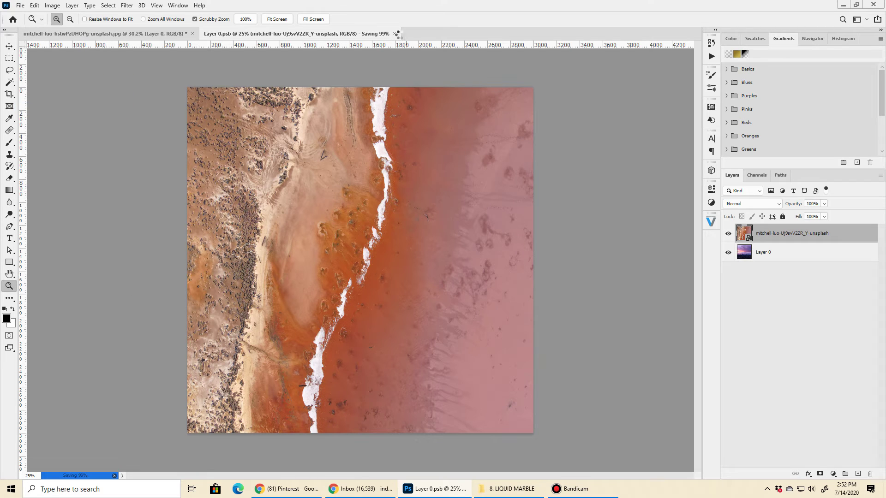
click(395, 34)
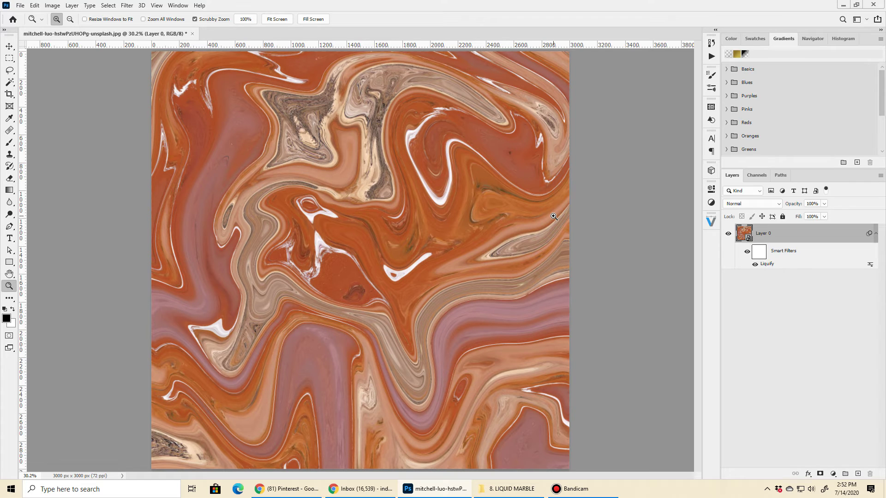
Step: Switch to the Rectangular Marquee tool with M
key(m)
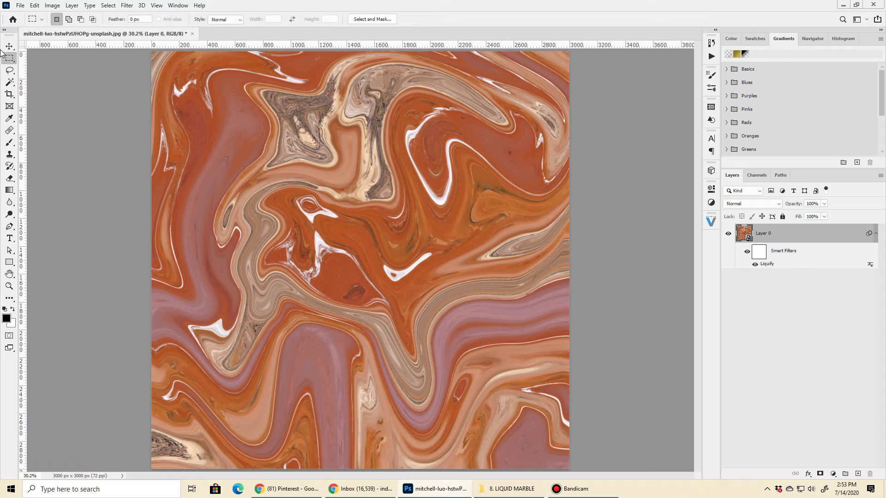
Step: Free Transform Layer 0, rotate it 90° clockwise, and commit the rotation
right_click(330, 163)
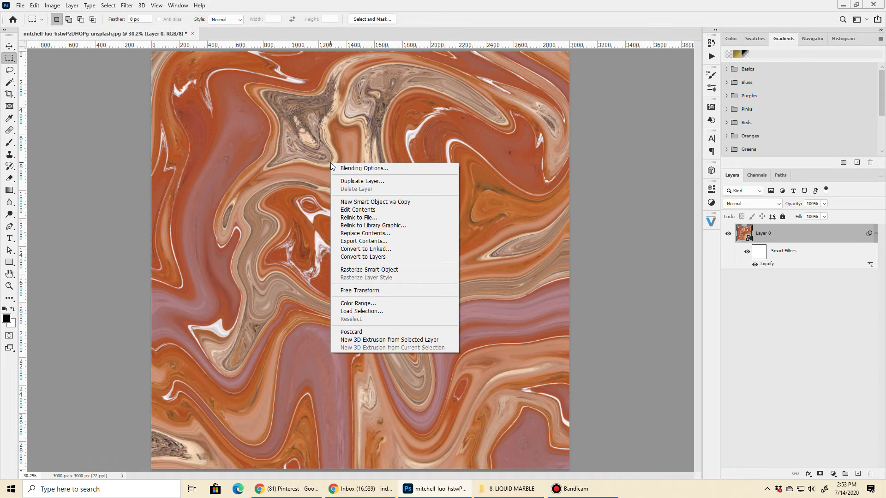
click(387, 291)
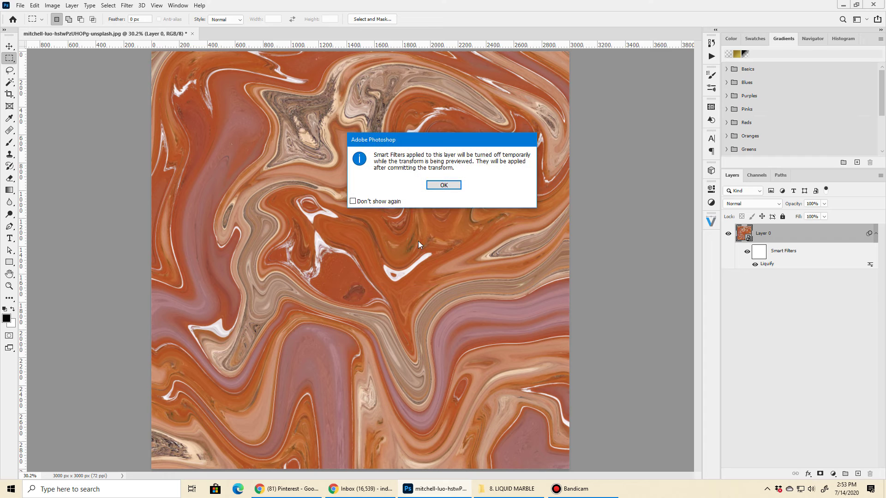
click(442, 194)
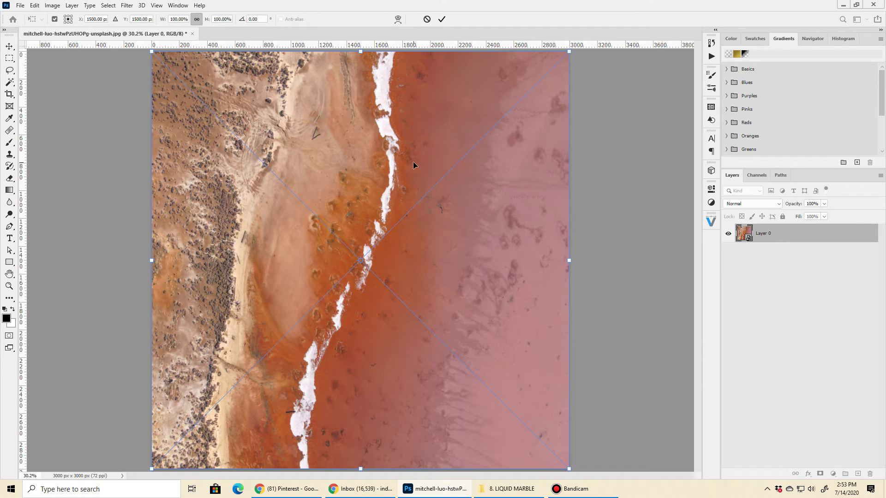
right_click(413, 163)
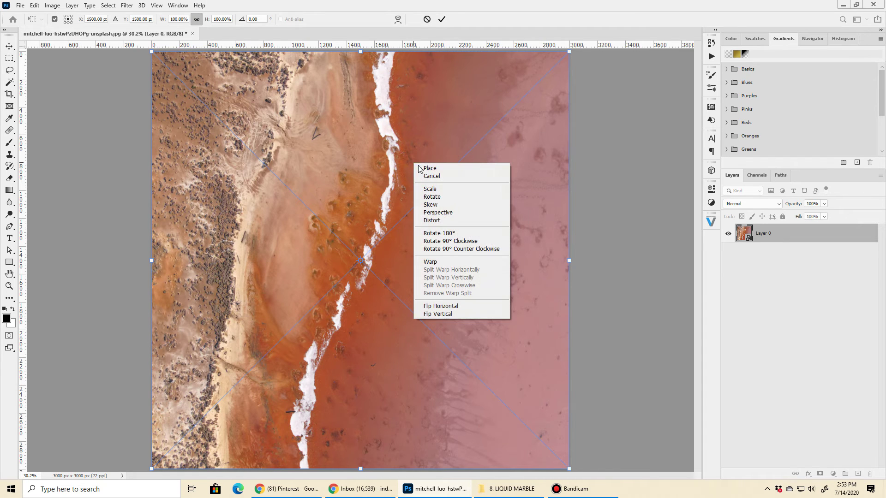
click(462, 241)
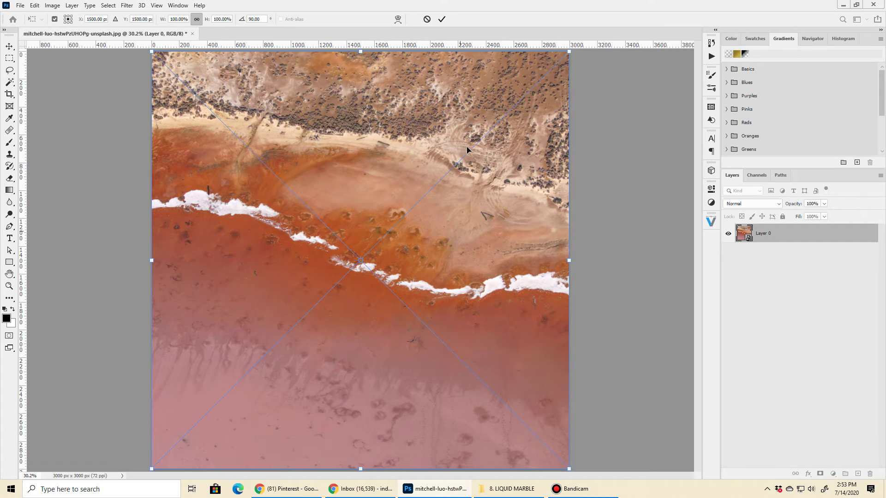
click(442, 19)
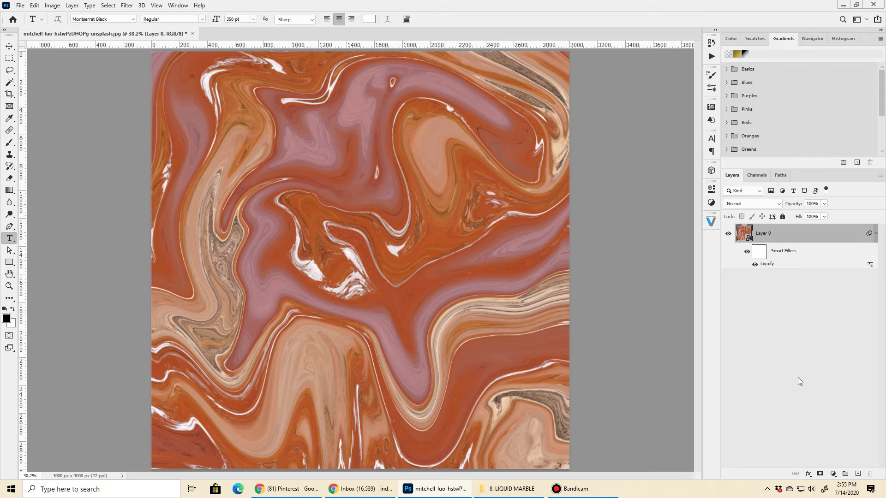
Step: Add a new layer and type 'LIQUID MARBLE' on two lines, then select all the text
click(858, 475)
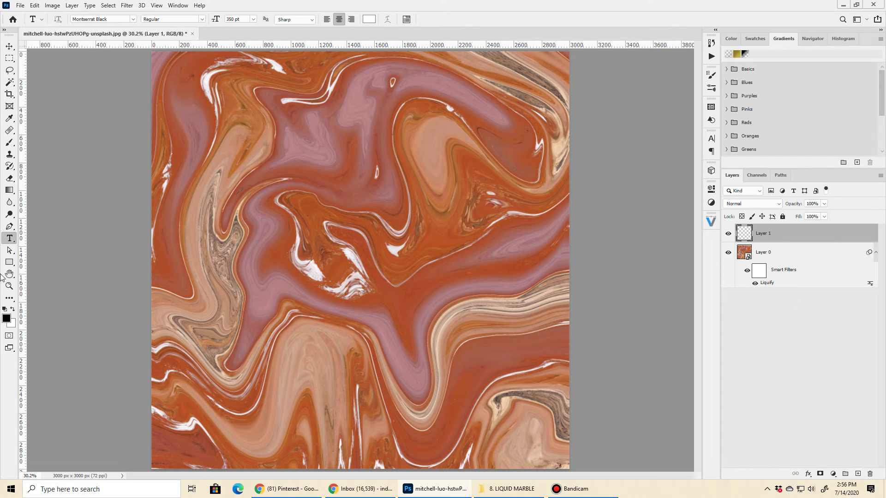
click(360, 251)
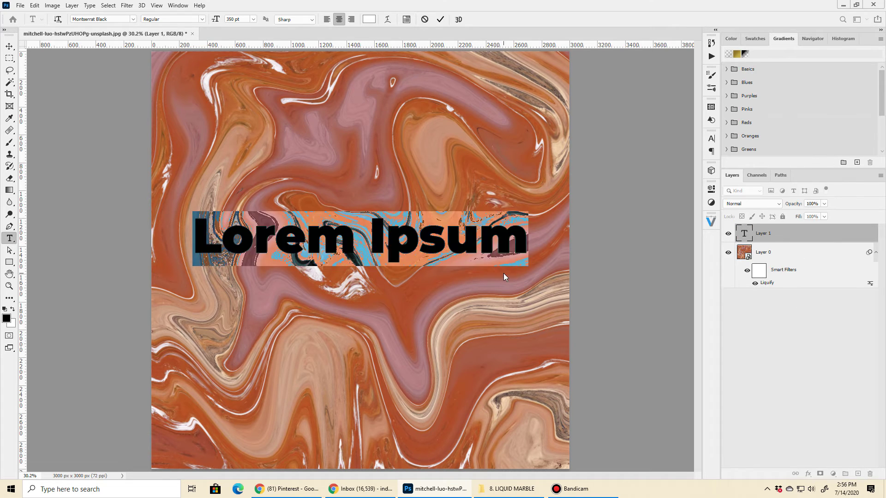
text(LI)
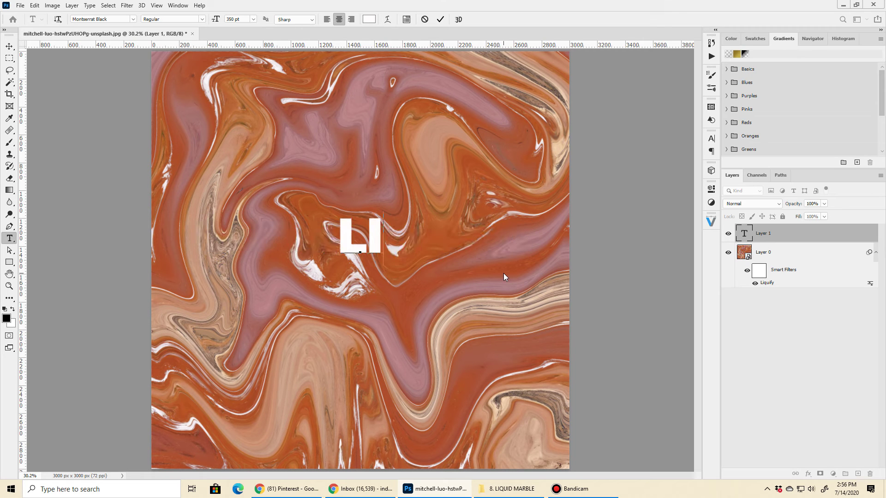
text(QUID MARBLE)
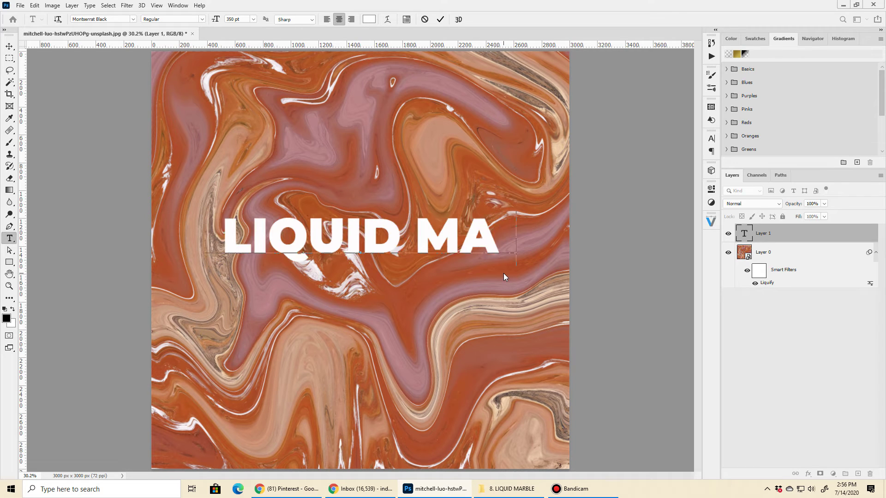
key(Left)
key(Left)
key(Left)
key(Left)
key(Left)
key(Left)
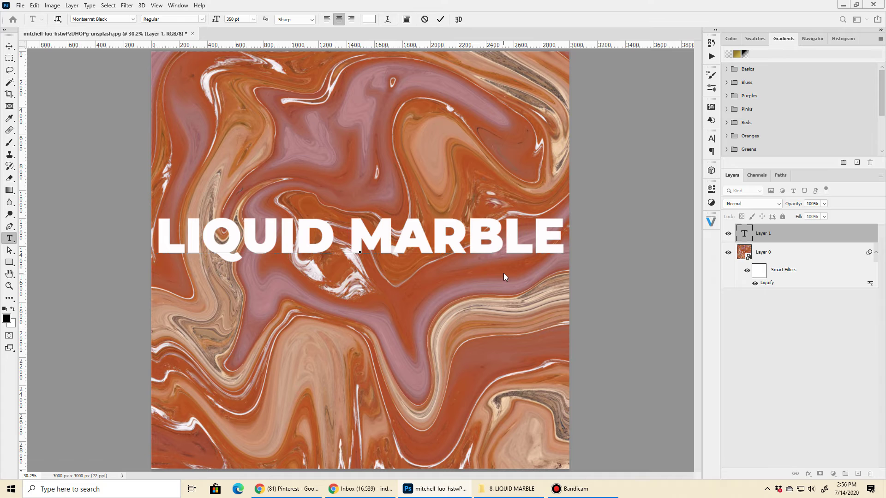
key(BackSpace)
key(Return)
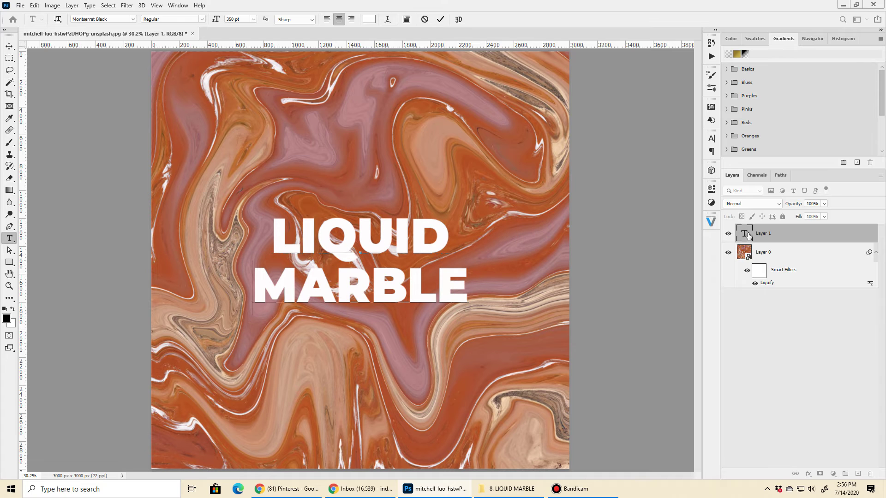
key(ctrl+a)
Step: Set the title to Bebas Neue Bold at 581 pt
click(132, 19)
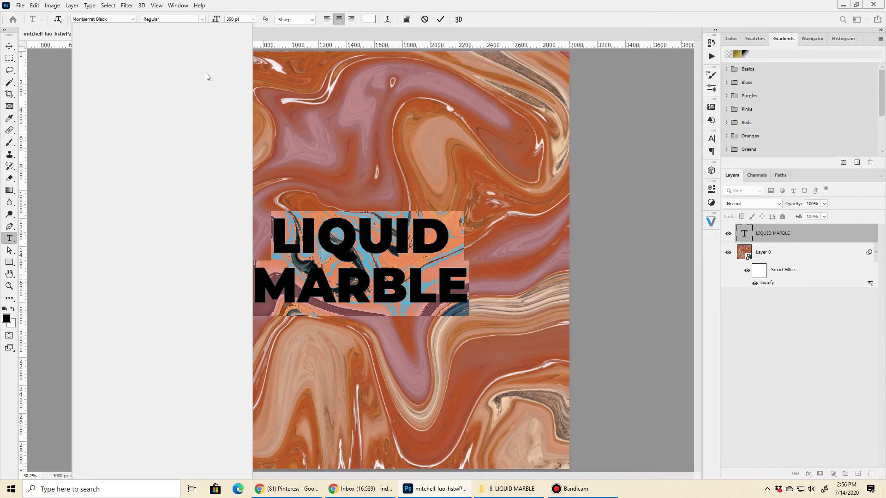
click(112, 84)
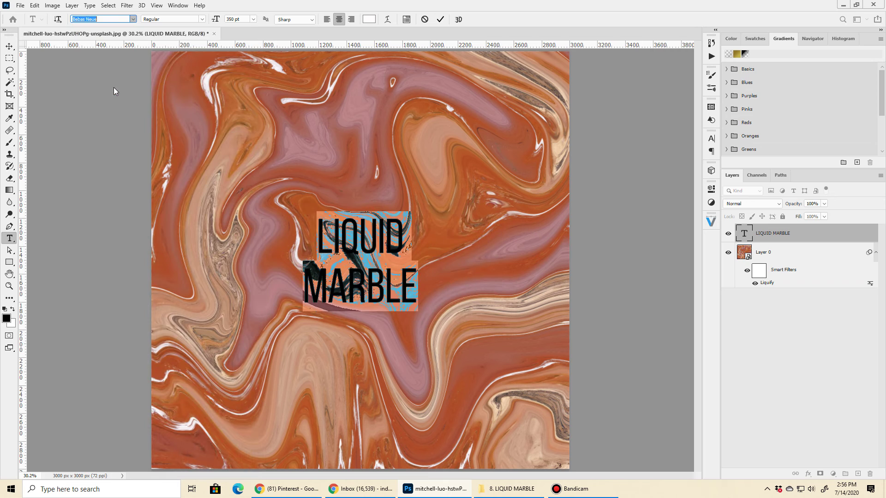
click(203, 19)
click(159, 58)
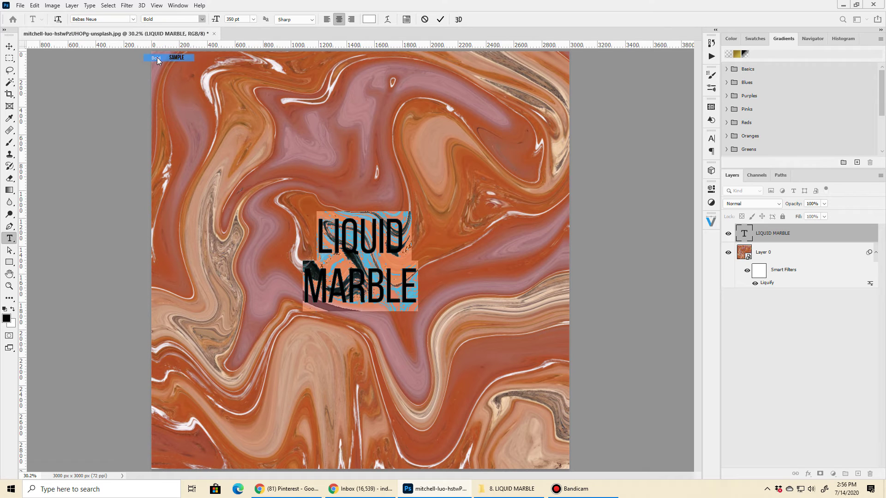
drag(216, 20, 322, 30)
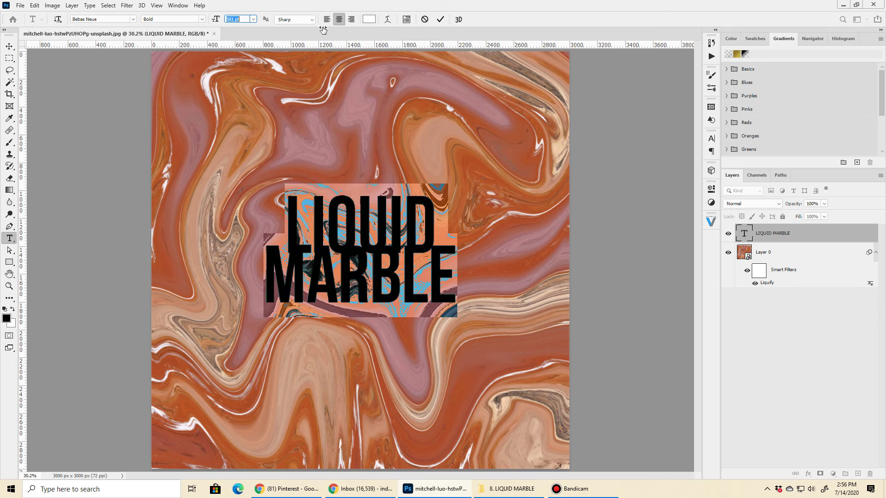
Step: Raise the leading to 492 pt and narrow the horizontal scale of MARBLE, then commit
click(718, 139)
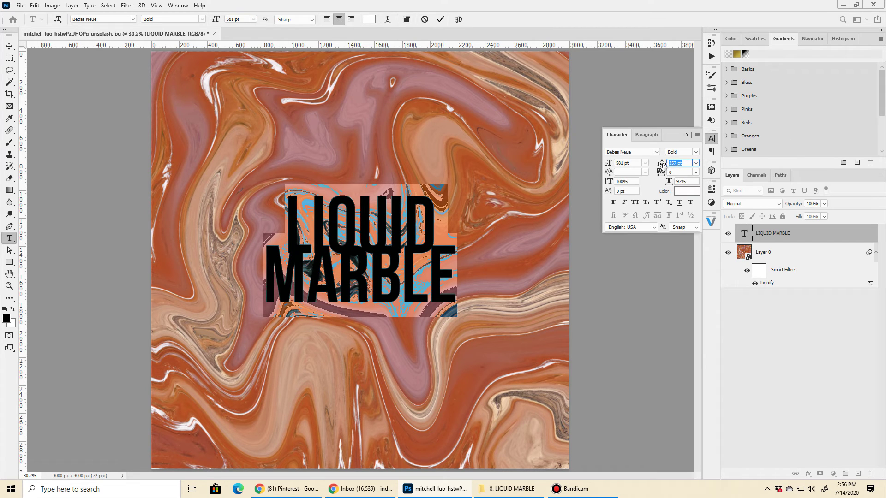
drag(660, 163, 726, 168)
drag(512, 295, 509, 255)
drag(669, 182, 659, 186)
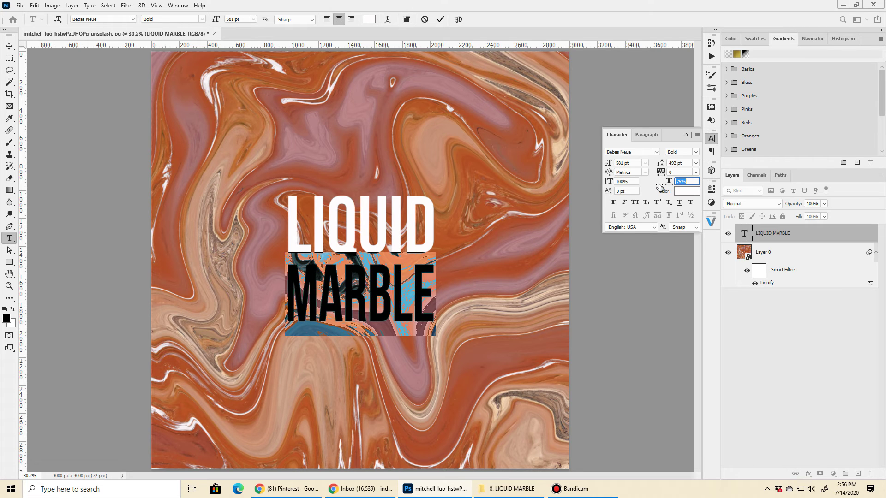
click(440, 20)
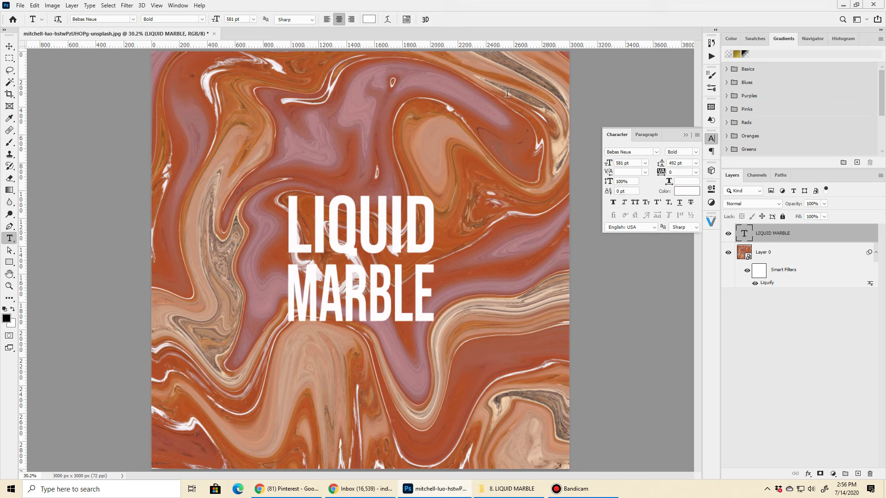
Step: Add a Drop Shadow layer style to the title
double_click(832, 233)
click(558, 274)
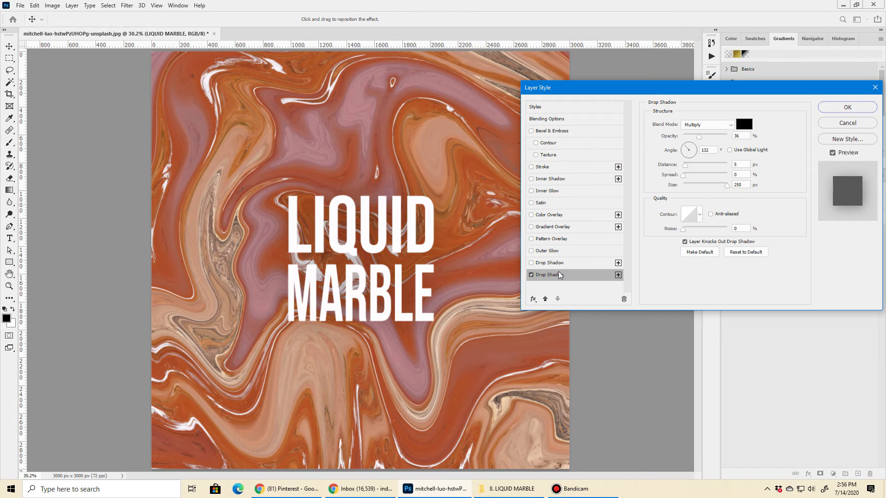
click(848, 107)
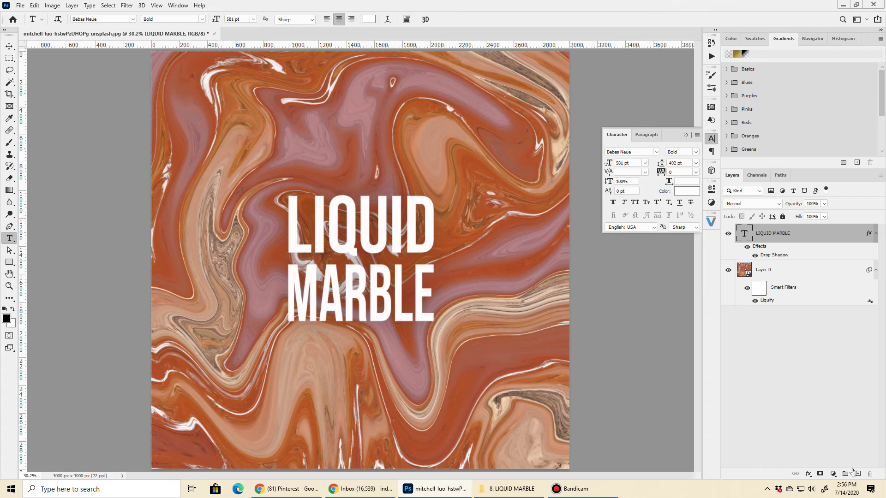
Step: Draw a rectangle around the LIQUID MARBLE title on a new layer
click(856, 473)
click(10, 262)
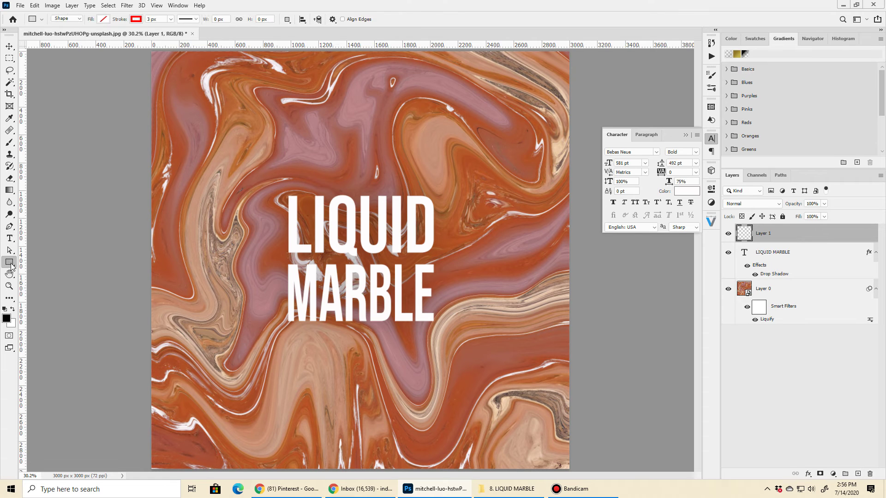
drag(11, 266, 46, 261)
drag(261, 172, 460, 346)
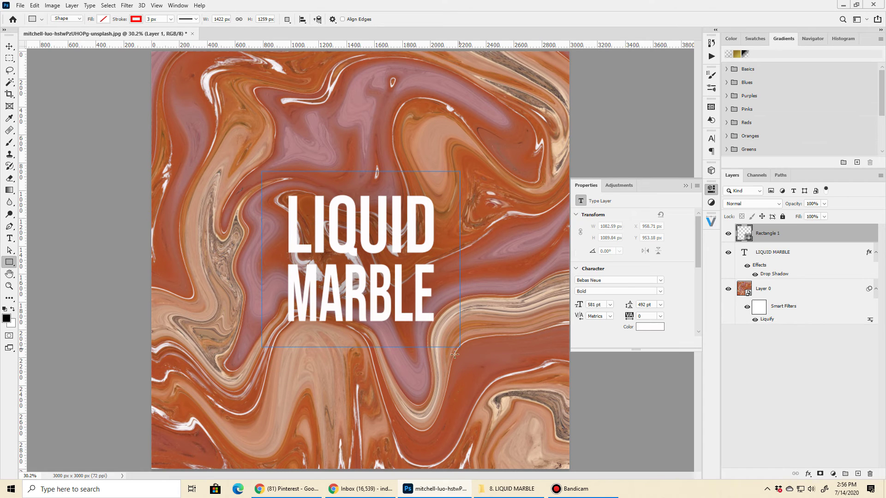
Step: Give the rectangle a white 30 px stroke with no fill
click(137, 19)
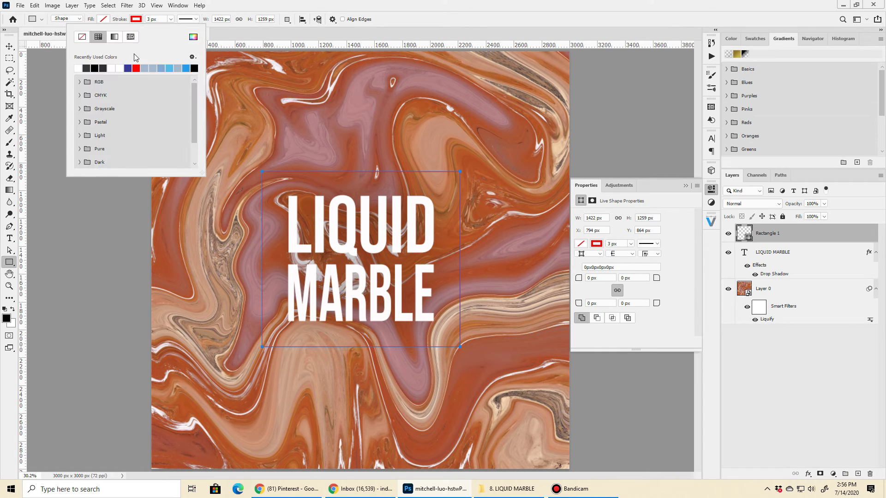
click(84, 62)
click(152, 19)
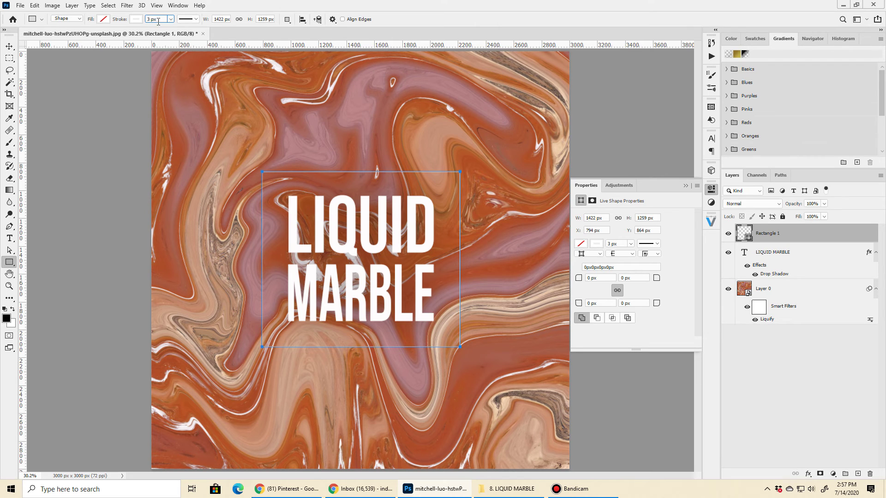
text(0)
key(Return)
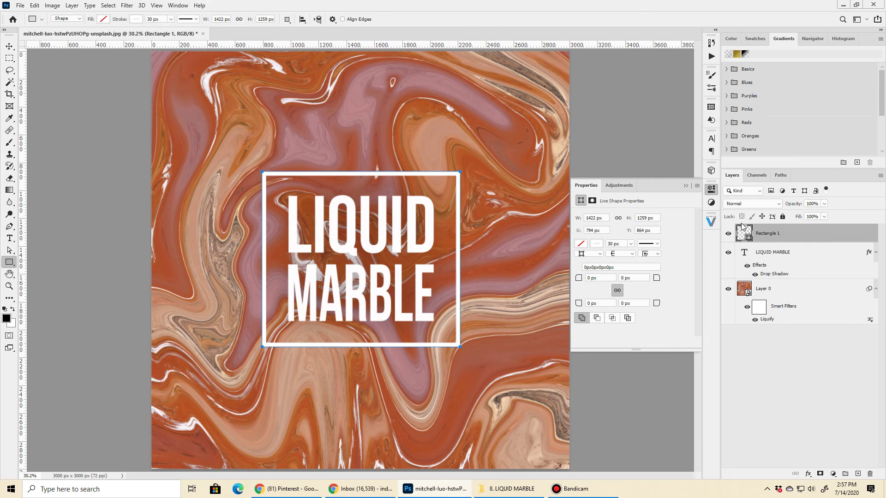
key(m)
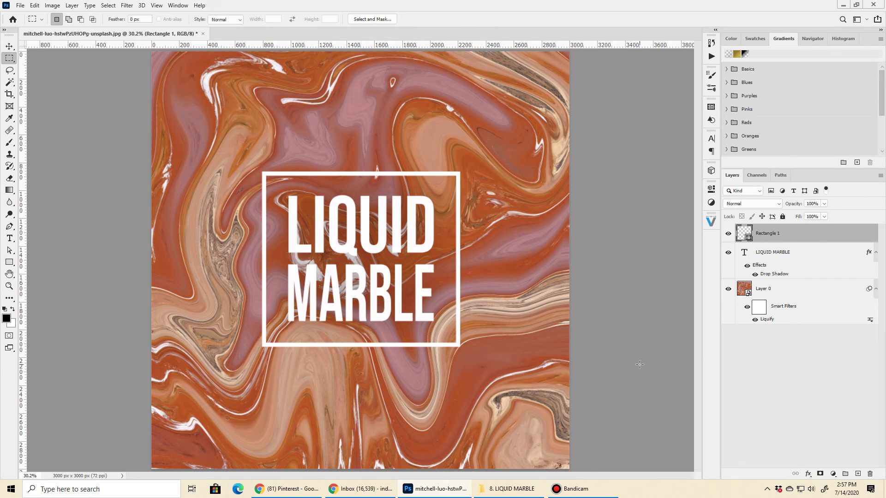